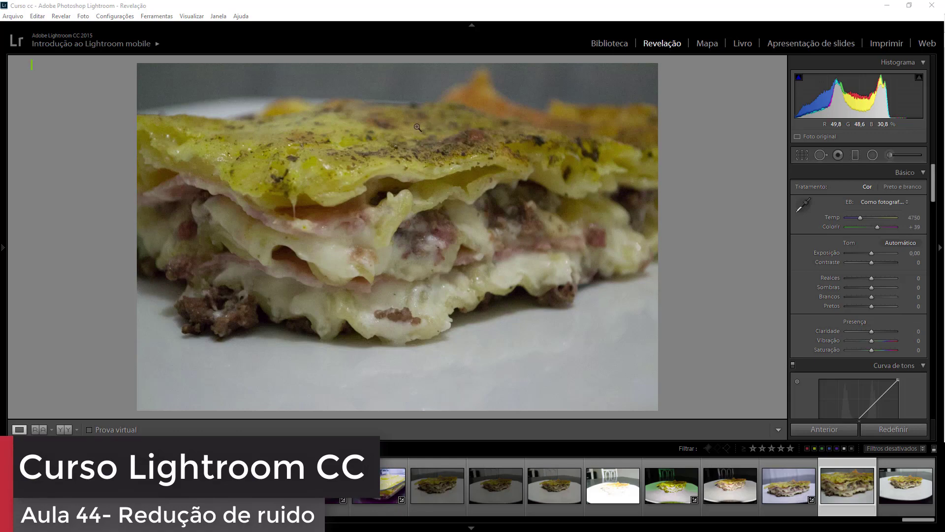
Check the photo up close, then undo the +0.76 exposure change so Exposure reads 0.00
click(436, 124)
click(439, 140)
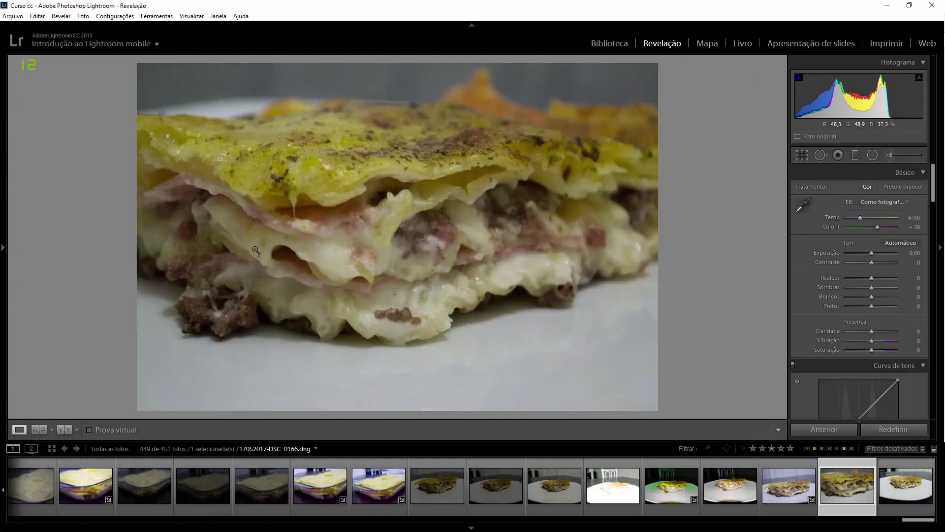
key(ctrl+z)
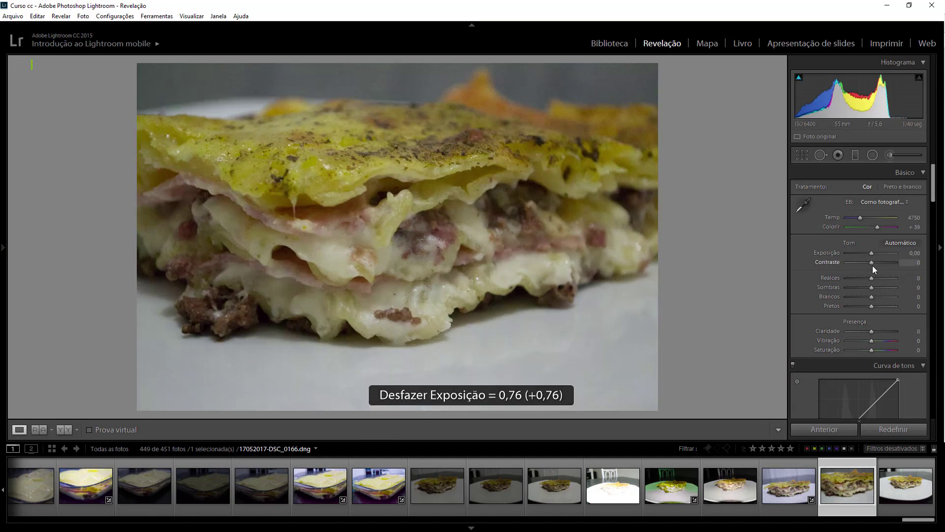
Raise Exposure to +1.36 to brighten the lasagna photo
drag(871, 253, 878, 253)
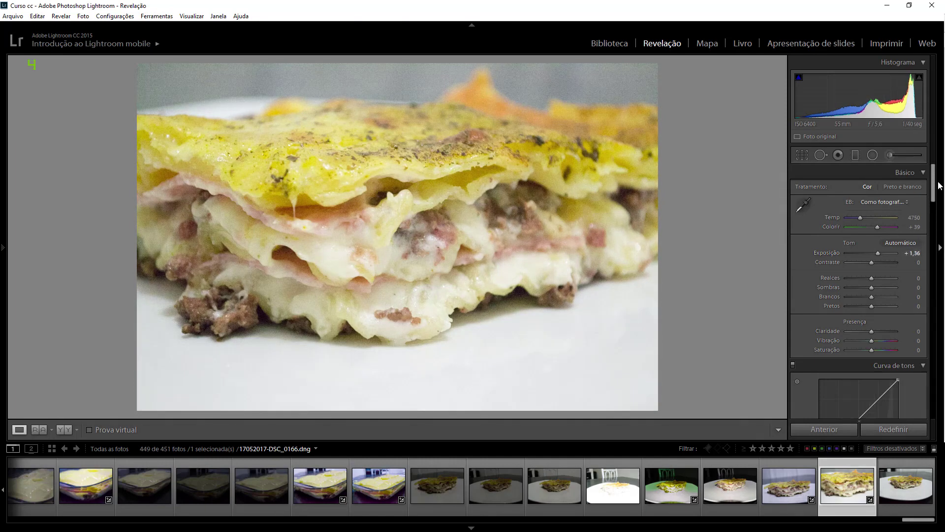
mouse_move(937, 191)
mouse_down()
mouse_move(941, 281)
mouse_move(941, 237)
mouse_up()
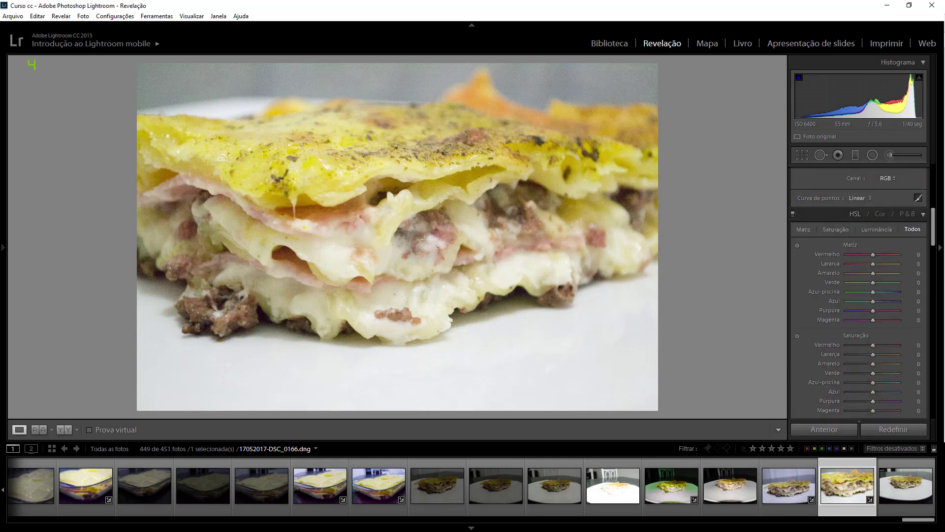
Collapse HSL, zoom in on the grain, and set Luminance noise reduction to 83
click(805, 229)
click(924, 214)
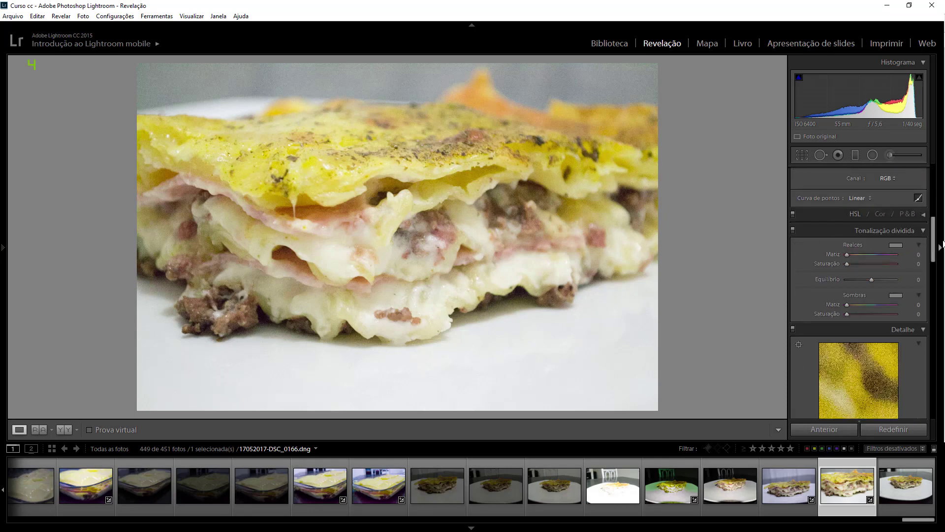
mouse_move(935, 240)
mouse_down()
mouse_move(935, 291)
mouse_move(935, 278)
mouse_up()
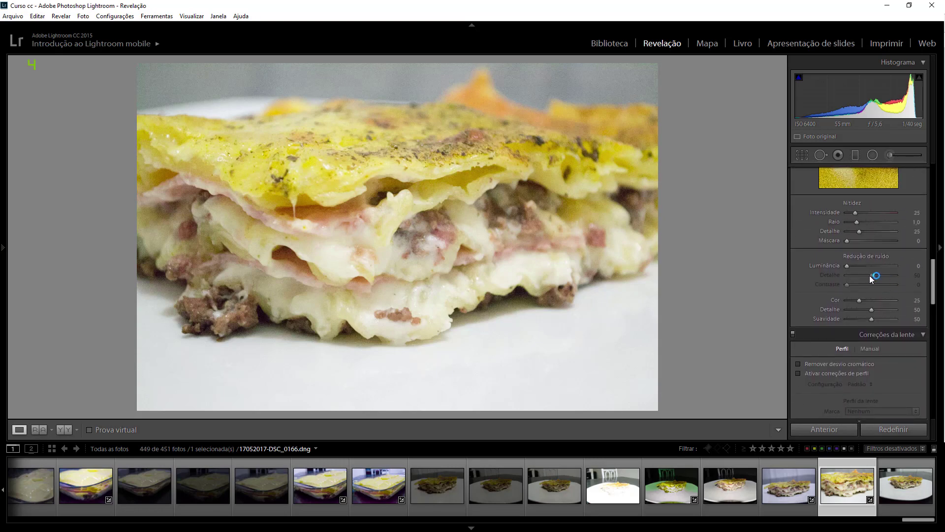
drag(857, 268, 845, 267)
mouse_move(662, 177)
mouse_down()
mouse_move(608, 120)
mouse_move(521, 180)
mouse_move(525, 200)
mouse_up()
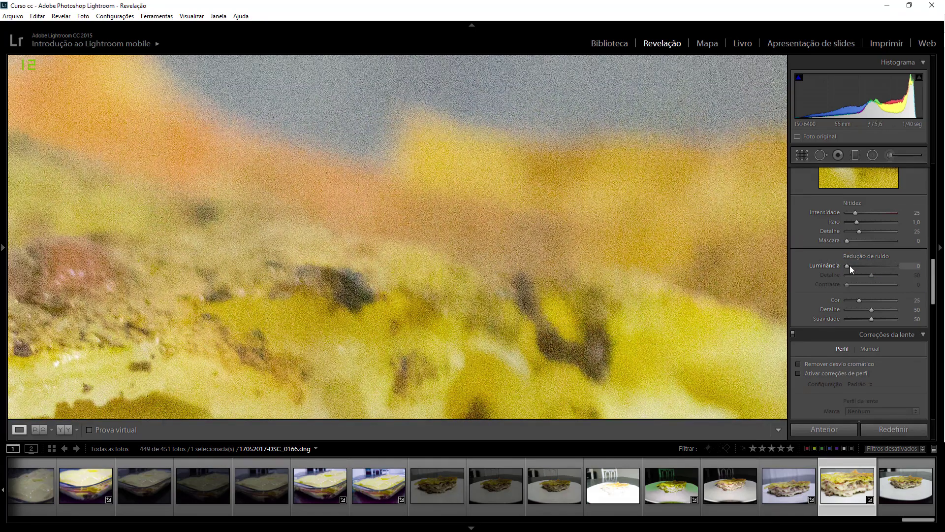
drag(849, 265, 879, 267)
drag(885, 265, 888, 265)
Zoom between fit and 1:1 and pan across the lasagna to inspect the grain
click(464, 206)
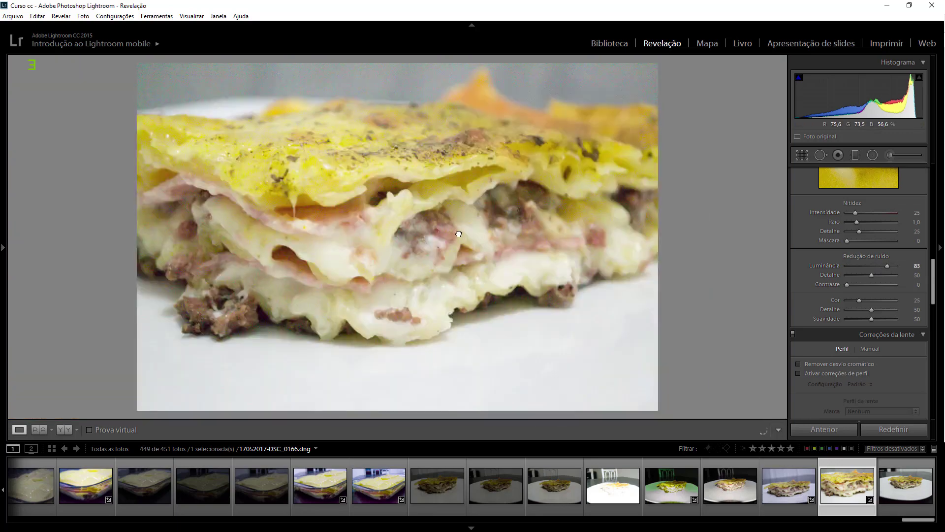
click(459, 235)
click(456, 217)
click(396, 162)
mouse_move(399, 177)
mouse_down()
mouse_move(445, 229)
mouse_move(431, 205)
mouse_up()
scroll(859, 256, up, 2)
Reset Luminance, then set it to 55 with Detail 100 while previewing the mask
click(391, 262)
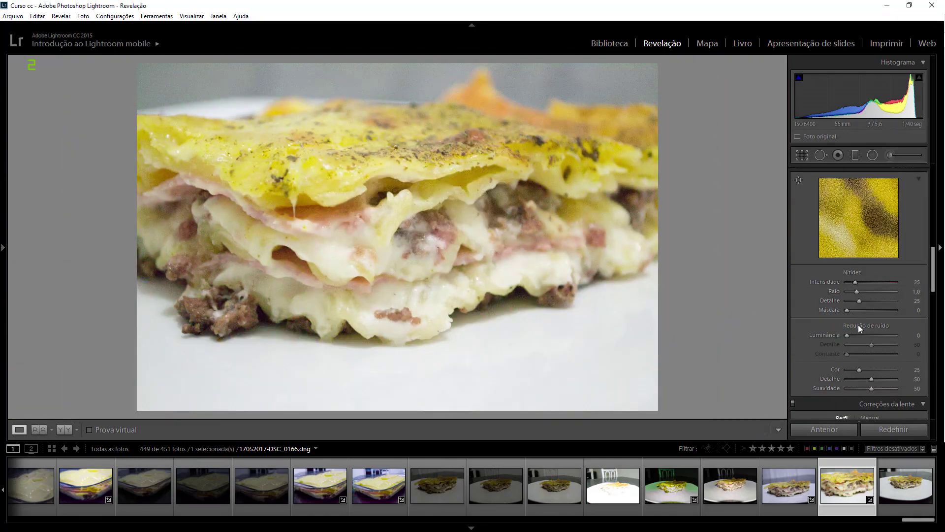
click(867, 336)
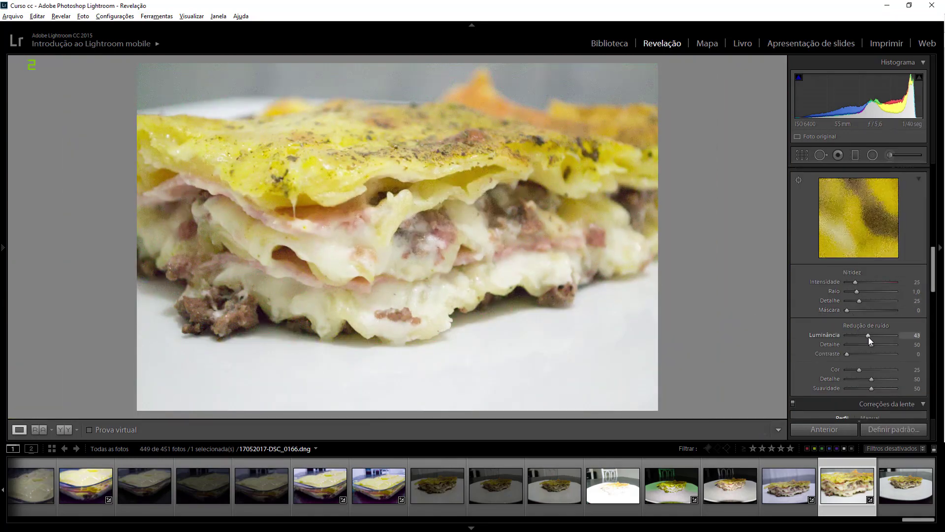
mouse_move(868, 337)
mouse_down()
mouse_move(837, 335)
mouse_move(885, 339)
mouse_up()
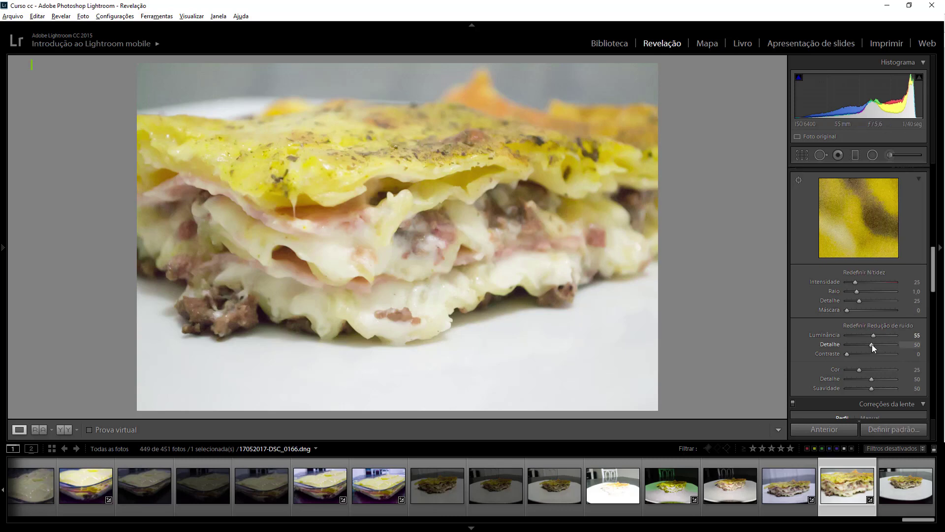
drag(873, 344, 880, 346)
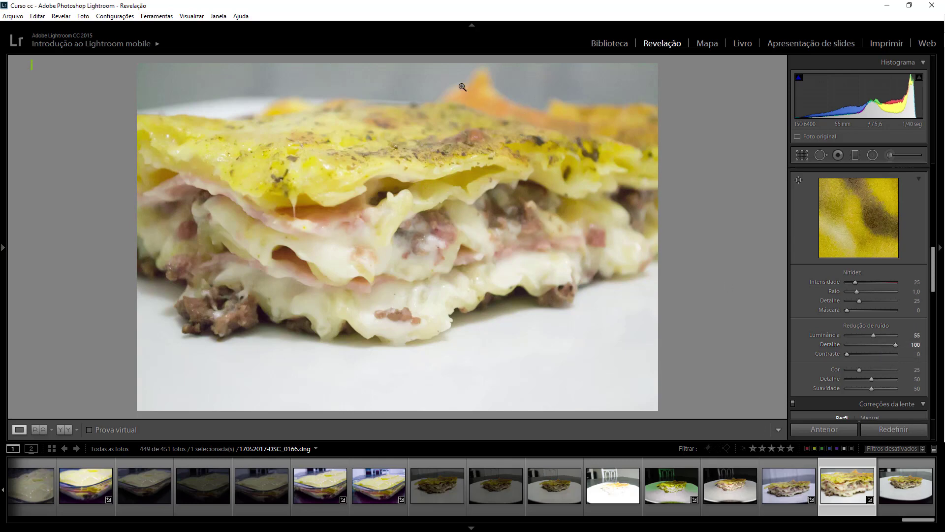
click(453, 105)
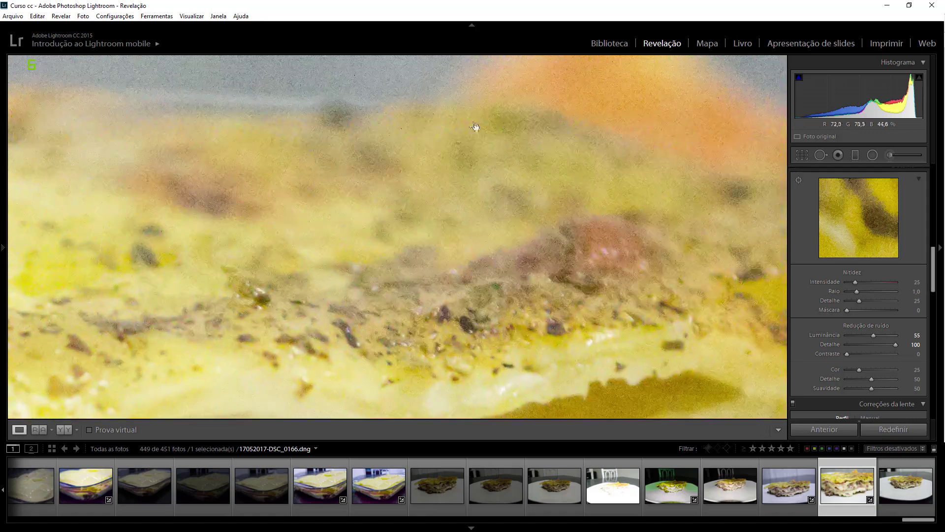
click(477, 157)
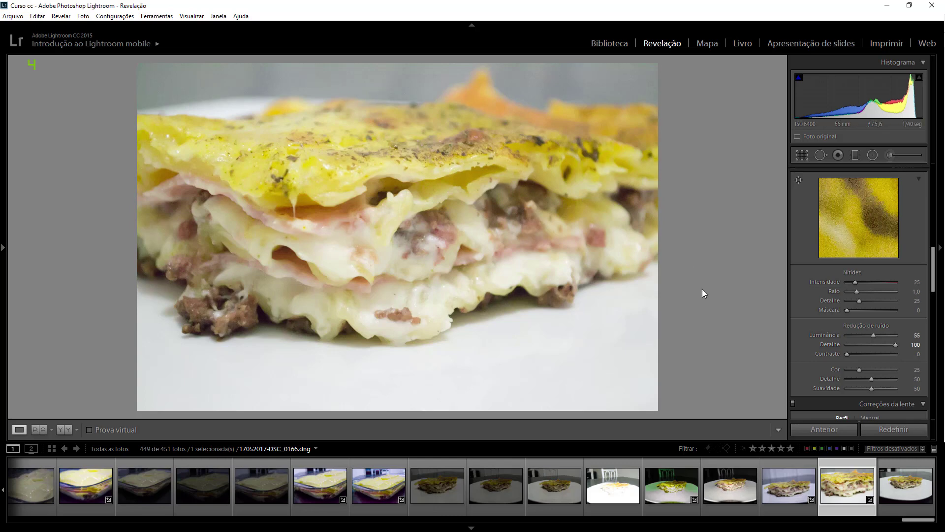
Set noise reduction Detail 49, Contrast 100, Color 100, Color Detail 37, Smoothness 44
mouse_move(847, 354)
mouse_down()
mouse_move(898, 354)
mouse_move(867, 355)
mouse_move(871, 344)
mouse_move(832, 353)
mouse_up()
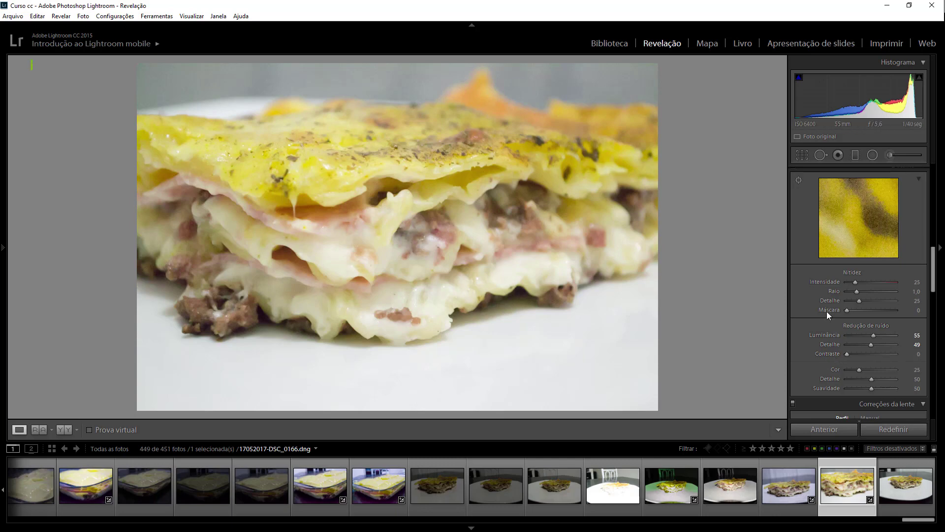
drag(847, 355, 851, 355)
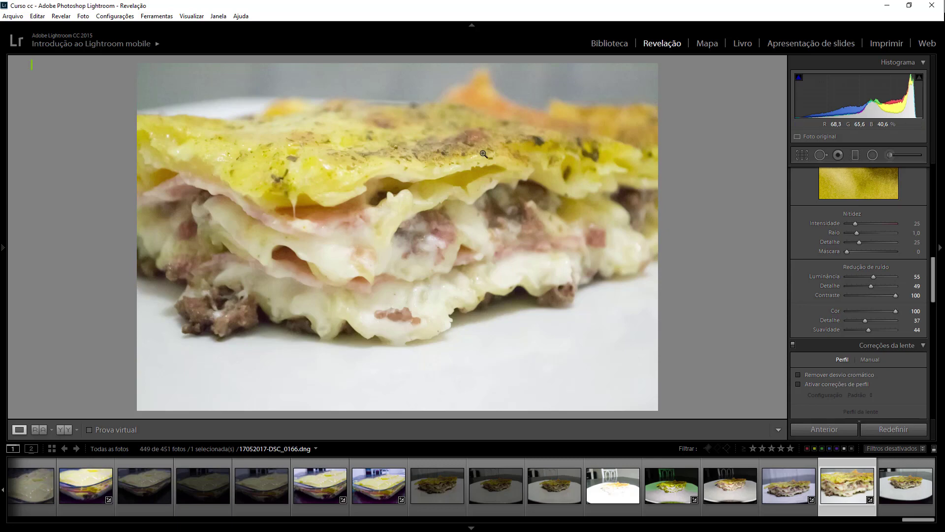
Compare Color noise reduction at 0 and 100 up close, then settle it at 79
click(500, 155)
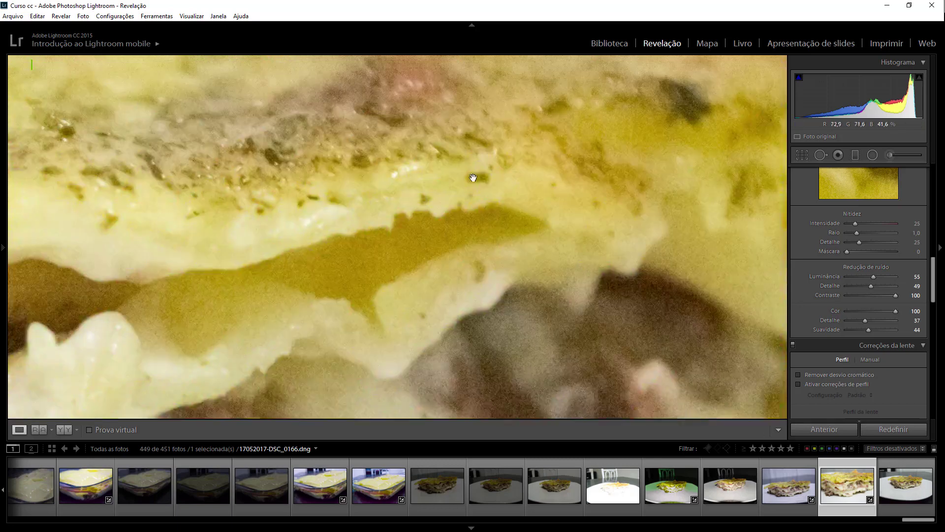
drag(474, 174, 467, 244)
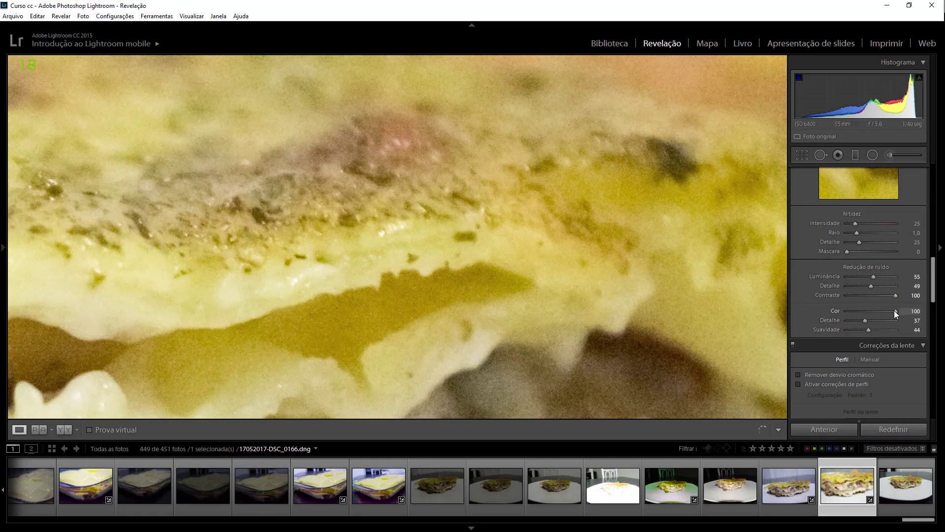
drag(894, 310, 740, 307)
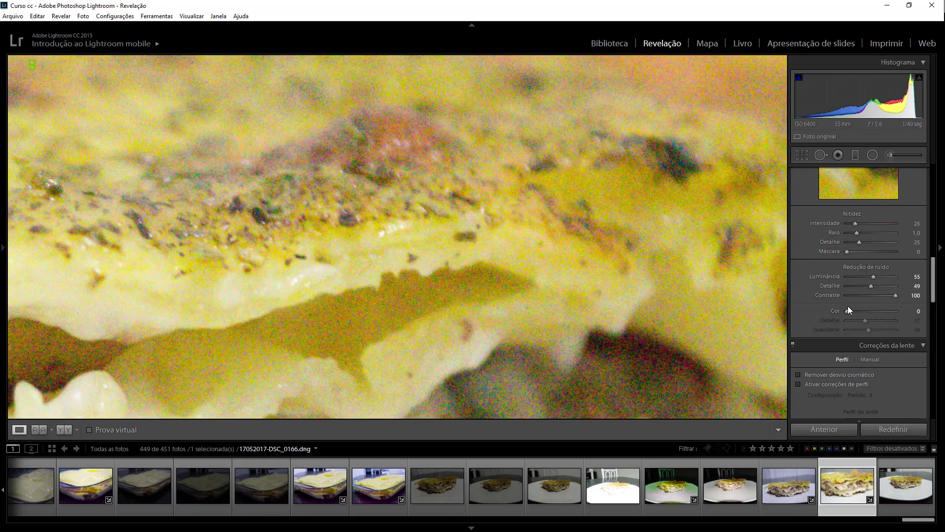
mouse_move(848, 310)
mouse_down()
mouse_move(901, 309)
mouse_move(815, 311)
mouse_up()
drag(847, 312, 879, 312)
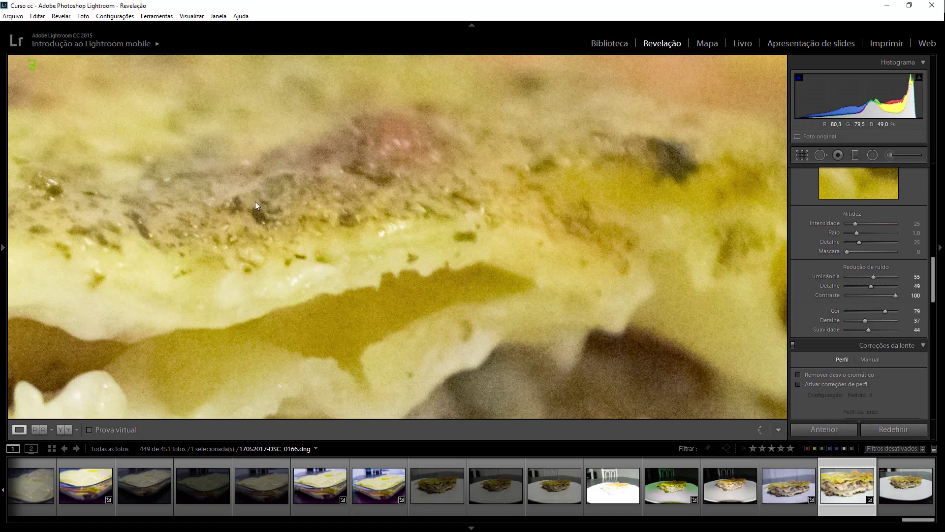
click(350, 190)
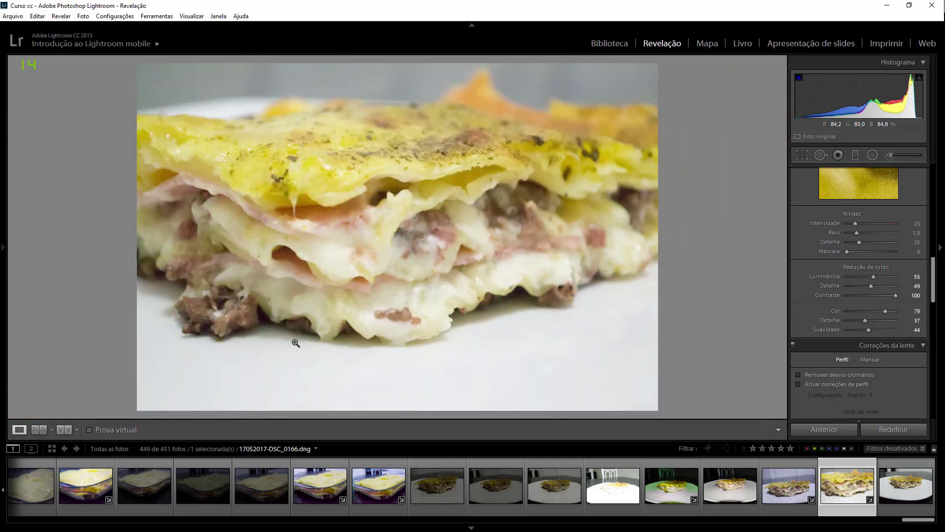
click(382, 131)
click(380, 150)
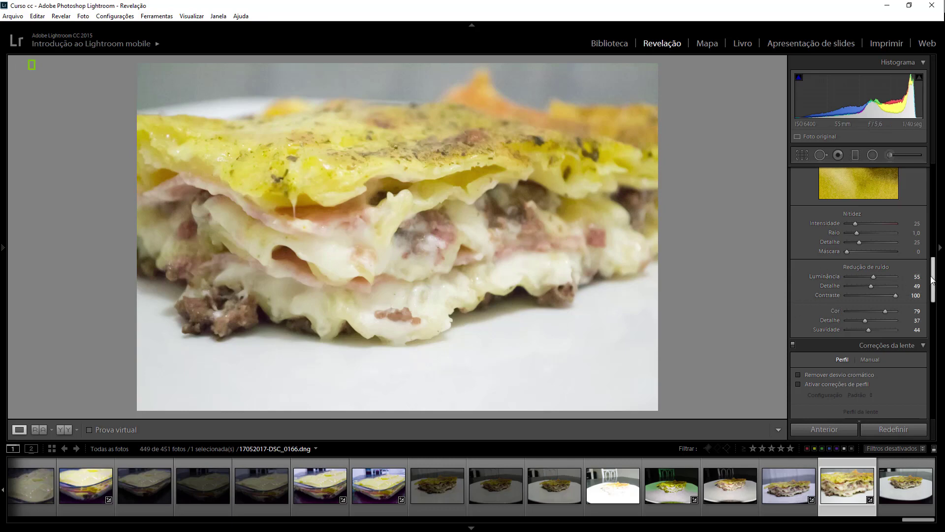
Switch the Detail panel off to view the photo without sharpening or noise reduction
drag(933, 279, 938, 252)
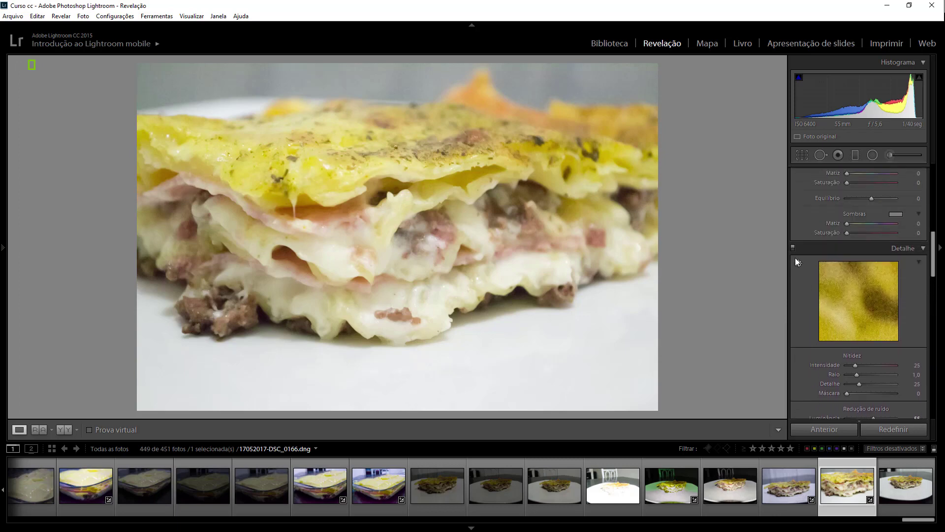
click(792, 246)
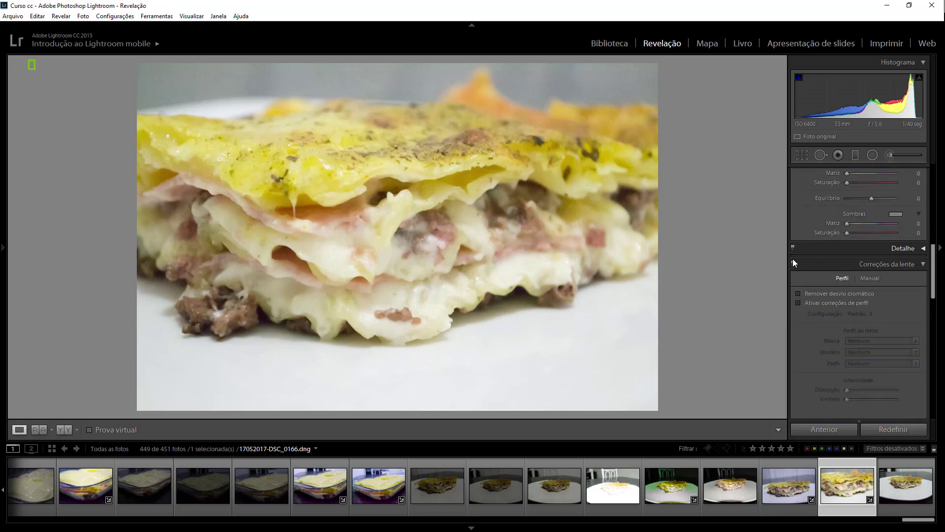
click(894, 251)
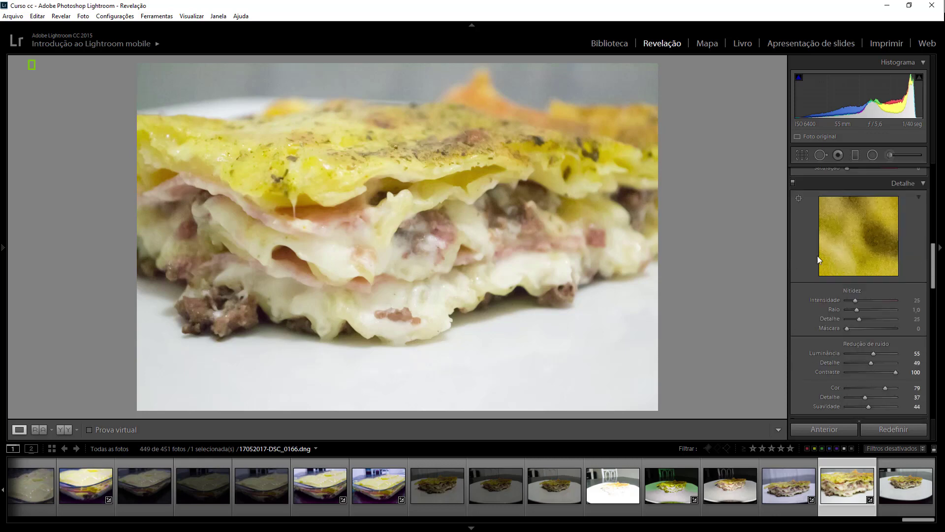
click(793, 184)
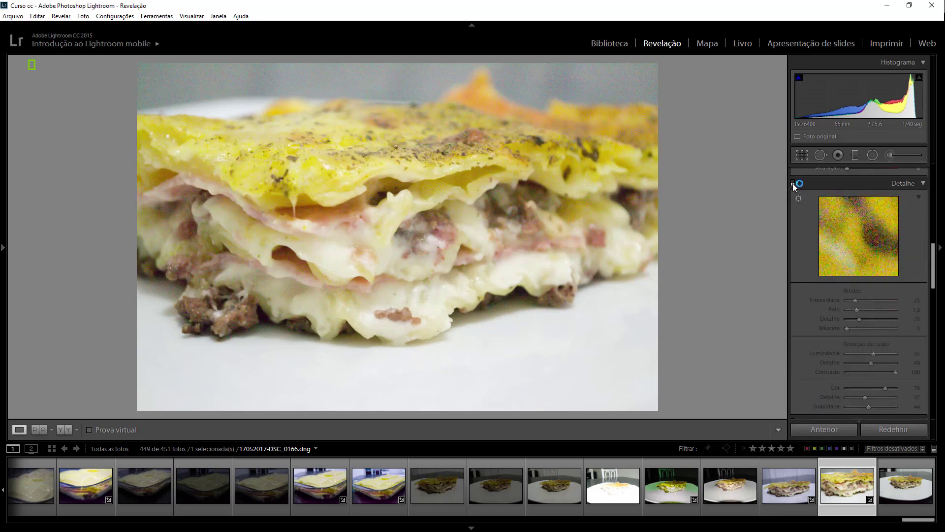
Toggle Detail on and off to compare, then sharpen to amount 74, radius 1.9, detail 31
click(799, 184)
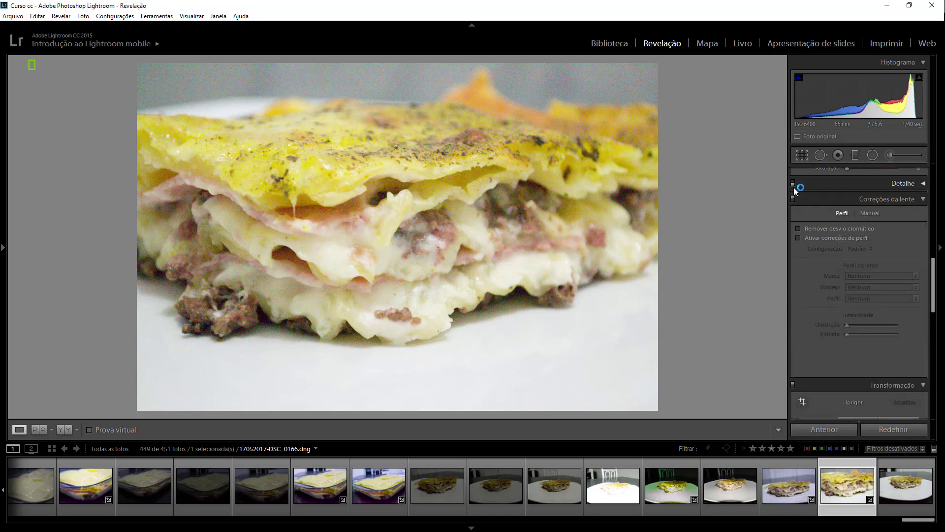
click(799, 185)
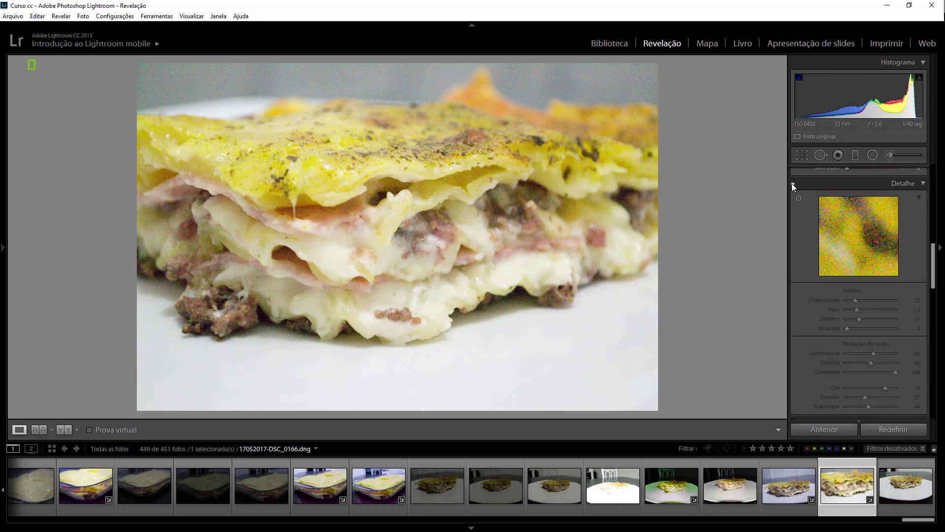
click(793, 185)
click(792, 183)
click(793, 183)
click(792, 183)
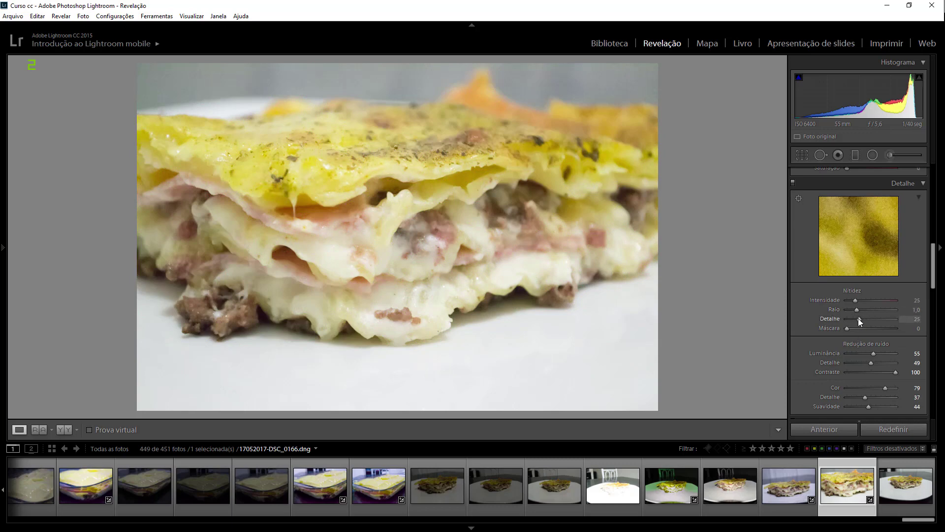
drag(858, 319, 884, 319)
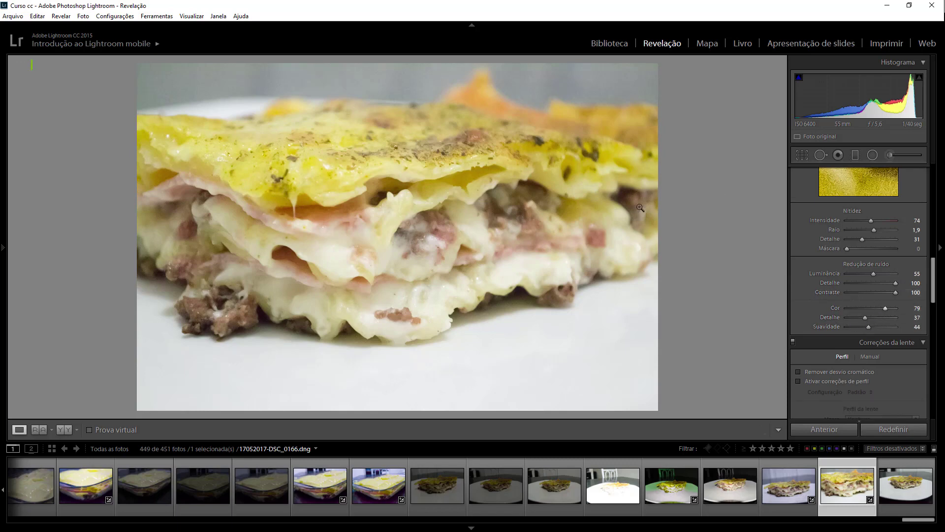
click(411, 147)
Zoomed in, set Color noise Detail to 71 and Smoothness to 100
key(ctrl+equal)
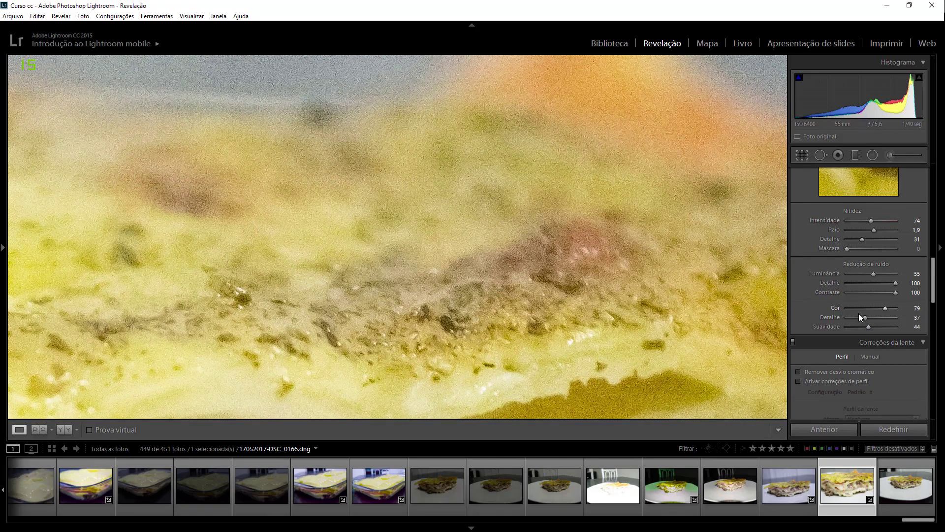
drag(310, 232, 321, 249)
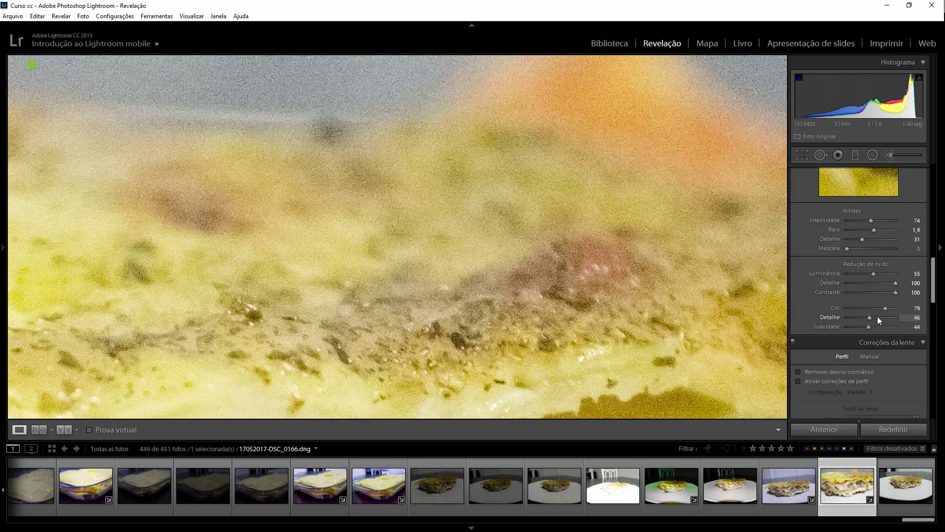
drag(885, 315, 886, 315)
drag(891, 328, 906, 329)
drag(840, 325, 832, 324)
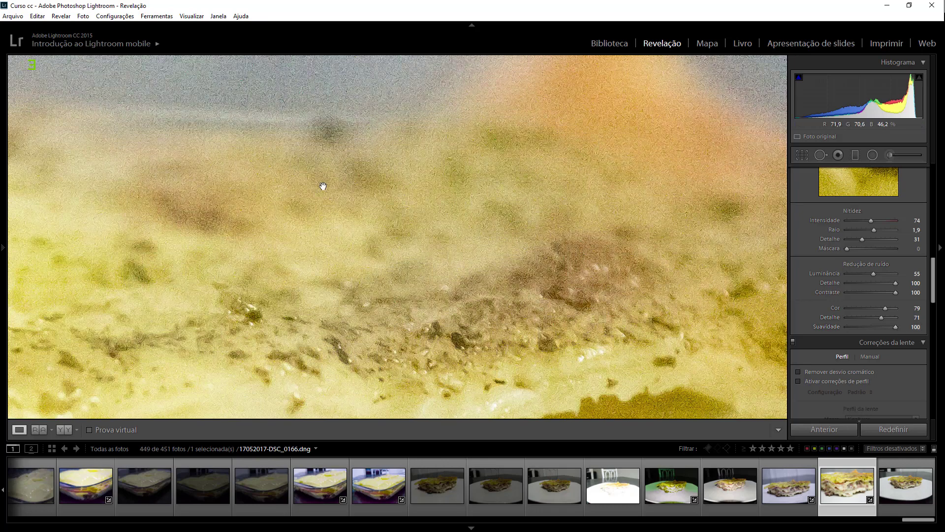
Inspect the cheese topping at 1:1, then return to the whole photo
click(428, 203)
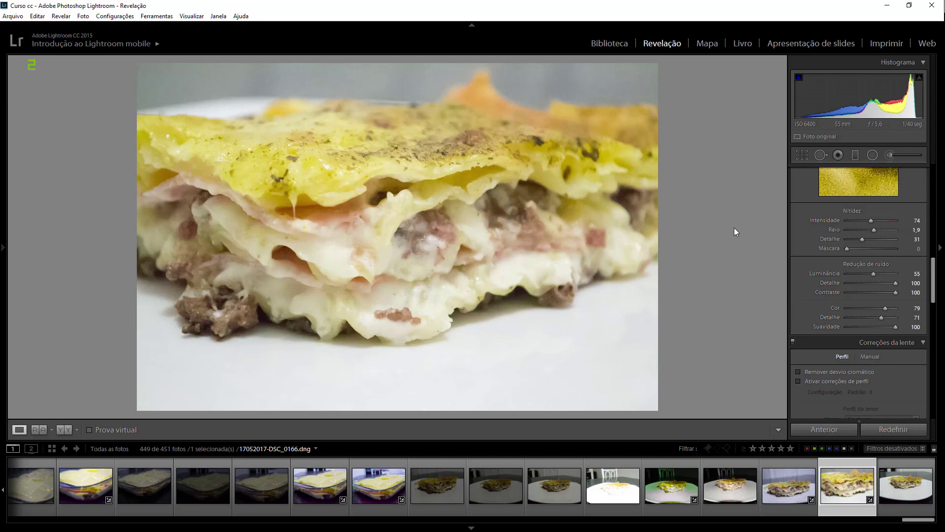
click(318, 143)
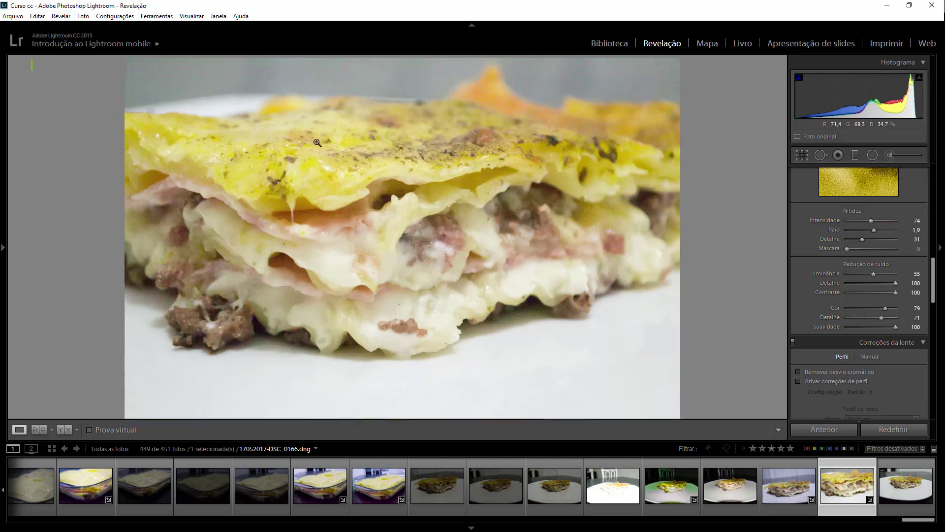
drag(331, 144, 323, 214)
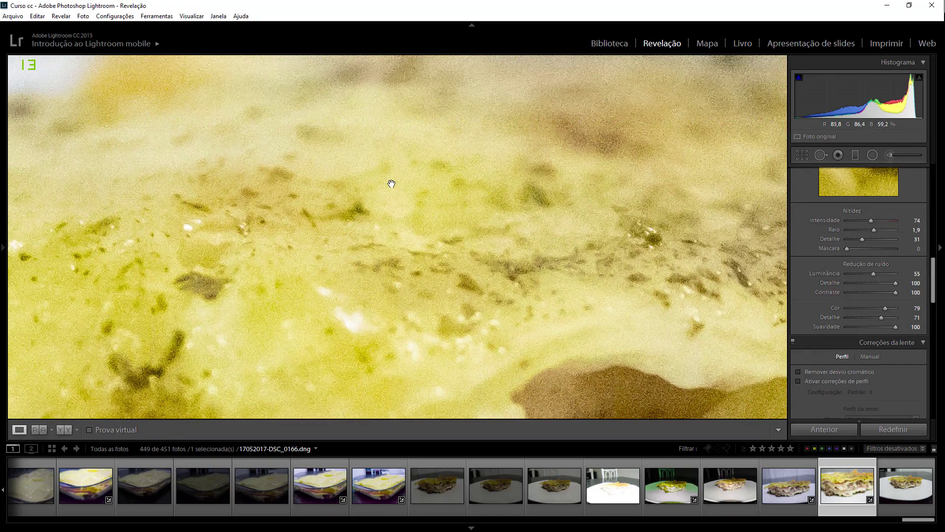
drag(310, 183, 304, 222)
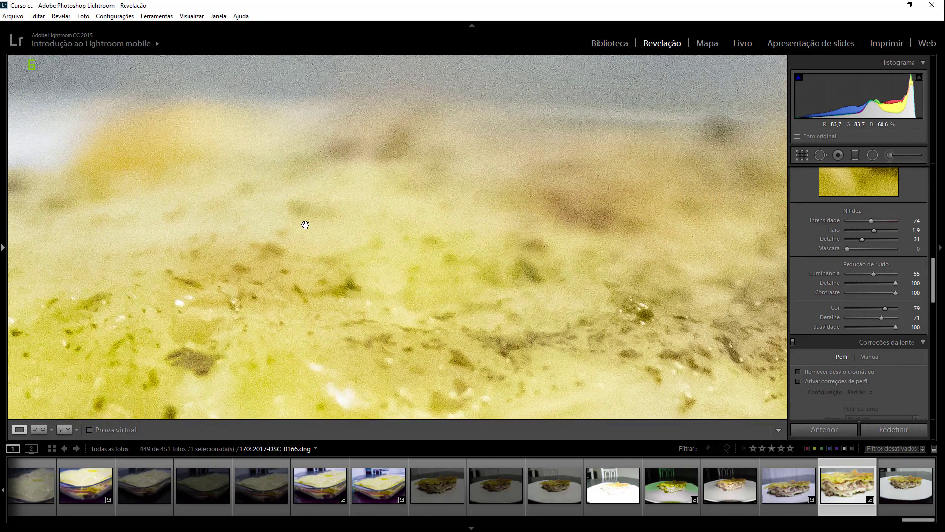
click(374, 215)
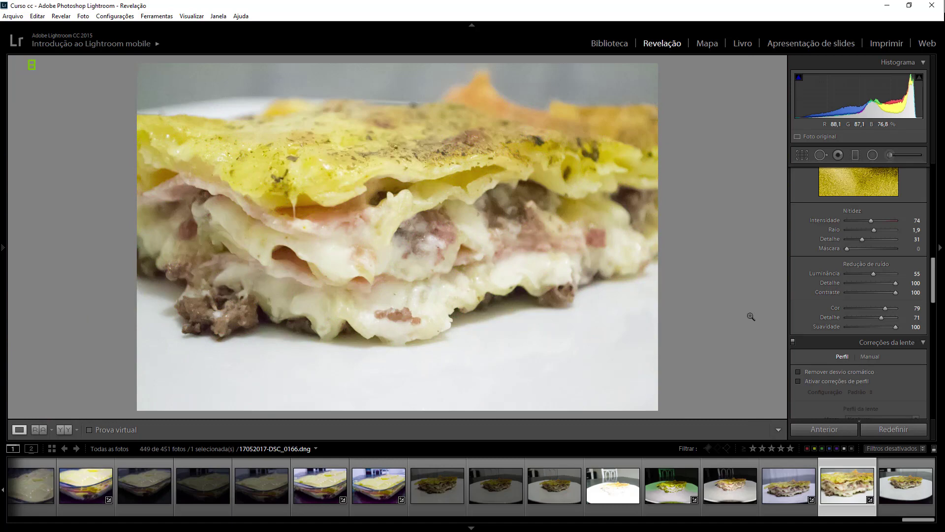
Raise Vibrance to +35 and Saturation to +13 in the Basic panel
scroll(938, 253, up, 2)
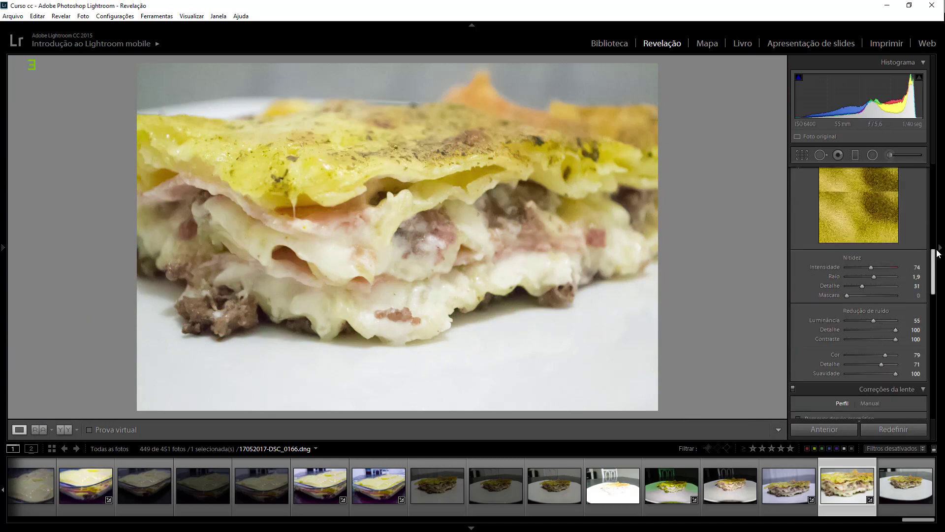
drag(939, 253, 939, 173)
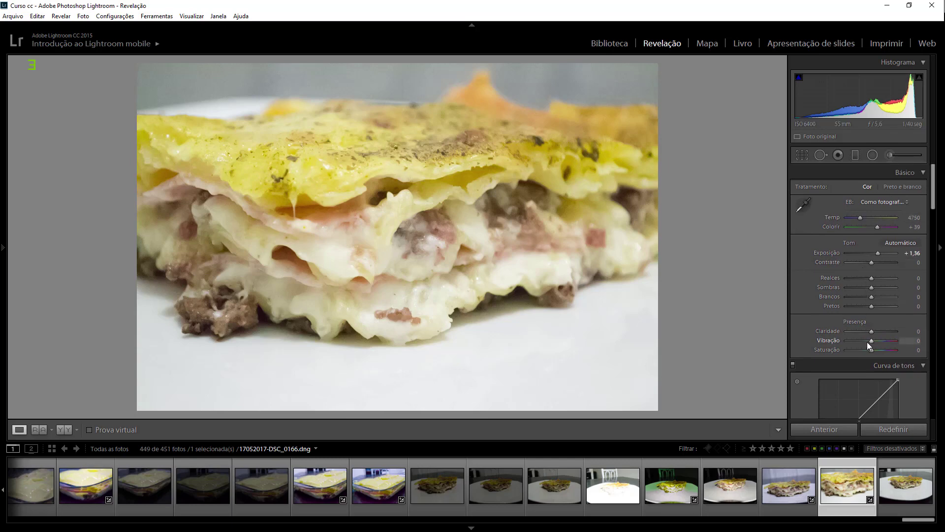
mouse_move(873, 340)
mouse_down()
mouse_move(882, 350)
mouse_move(874, 351)
mouse_up()
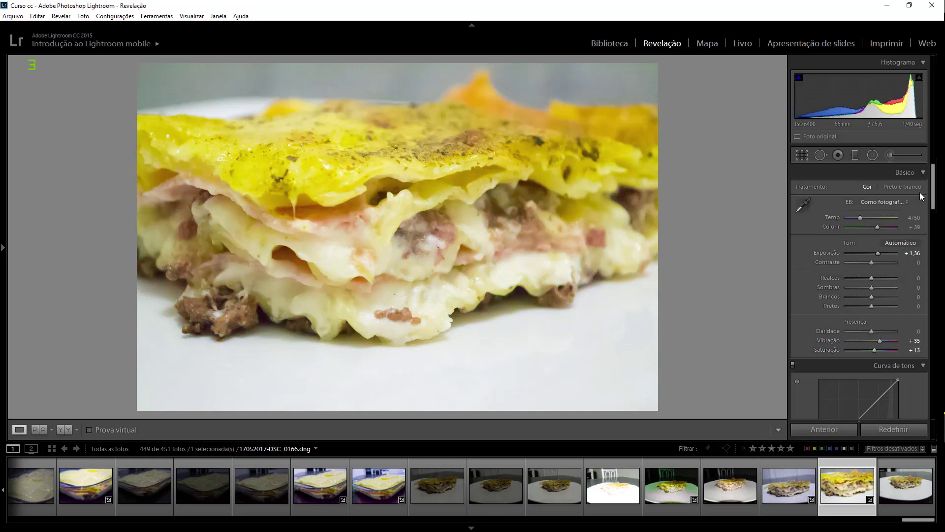
drag(930, 195, 921, 233)
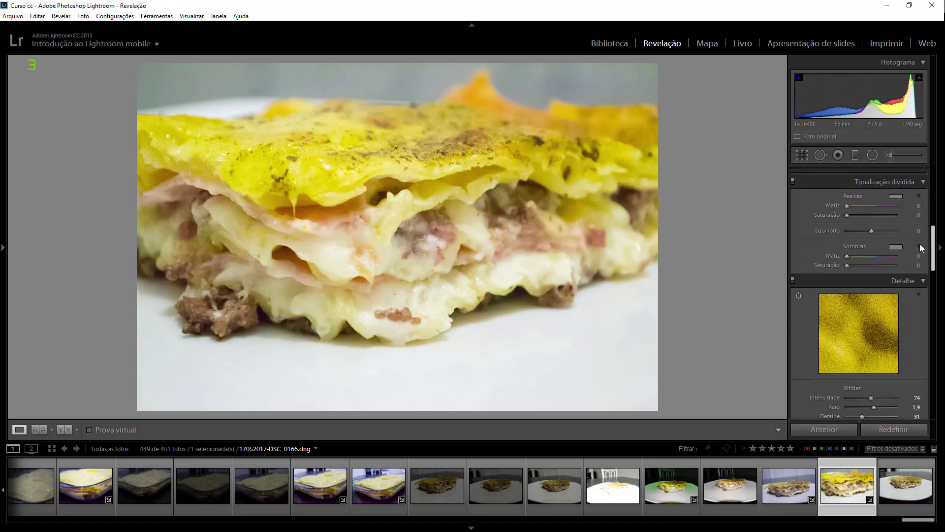
In HSL, nudge the yellow hue, then set saturation: red +47, orange +64, yellow −9
click(821, 249)
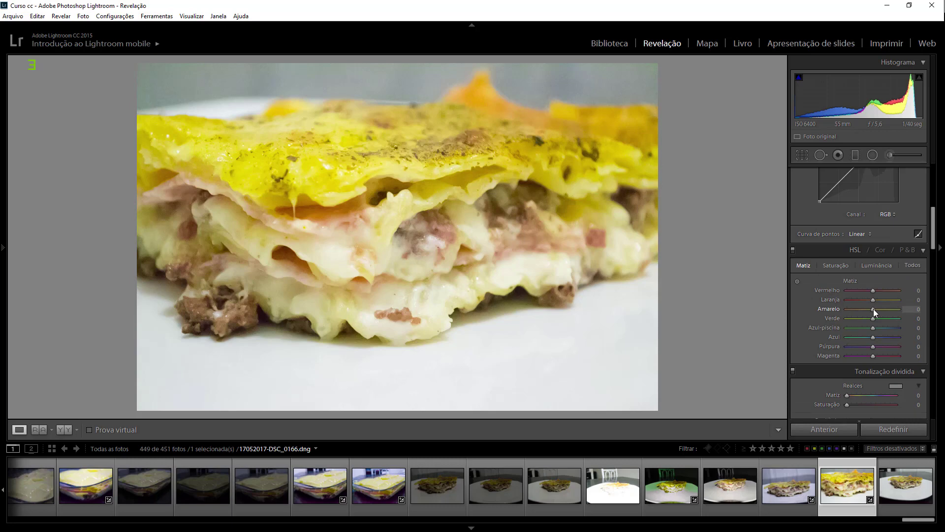
mouse_move(874, 309)
mouse_down()
mouse_move(885, 311)
mouse_move(872, 312)
mouse_up()
click(837, 269)
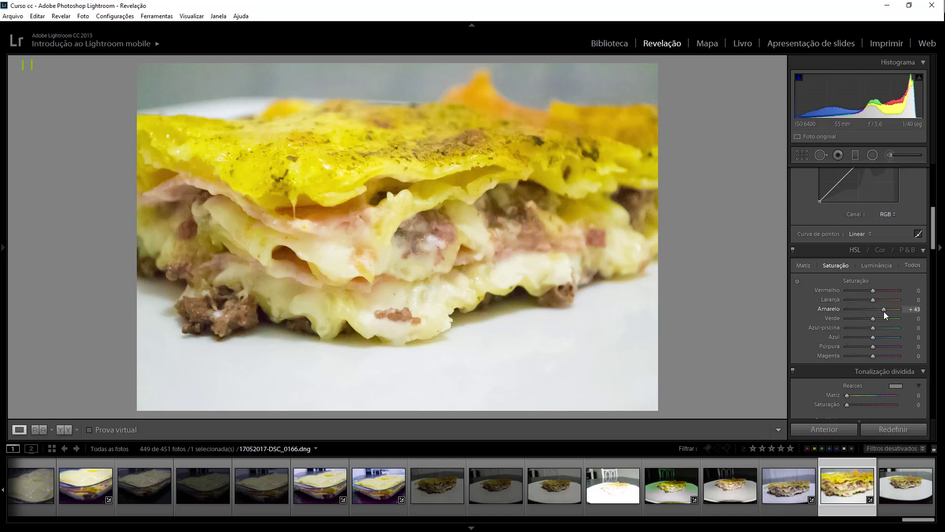
drag(887, 312, 876, 312)
drag(879, 291, 886, 291)
drag(909, 295, 856, 295)
mouse_move(876, 301)
mouse_down()
mouse_move(894, 304)
mouse_move(872, 311)
mouse_up()
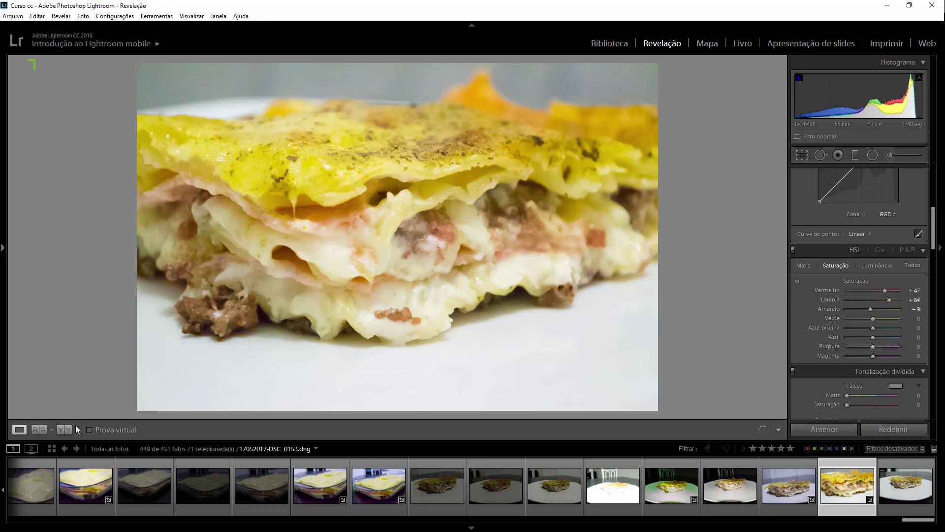
Show before/after side by side and zoom in on the lasagna's top edge to compare
click(64, 433)
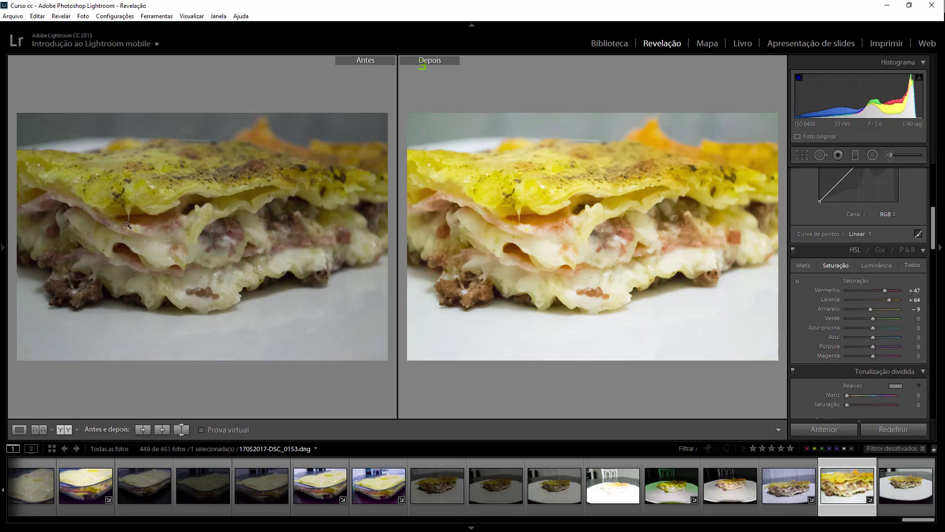
click(221, 165)
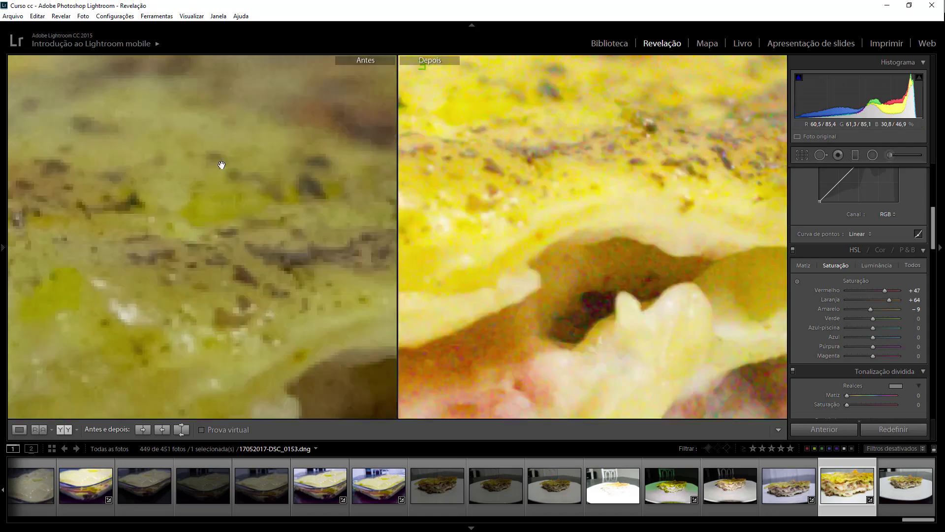
drag(222, 165, 176, 376)
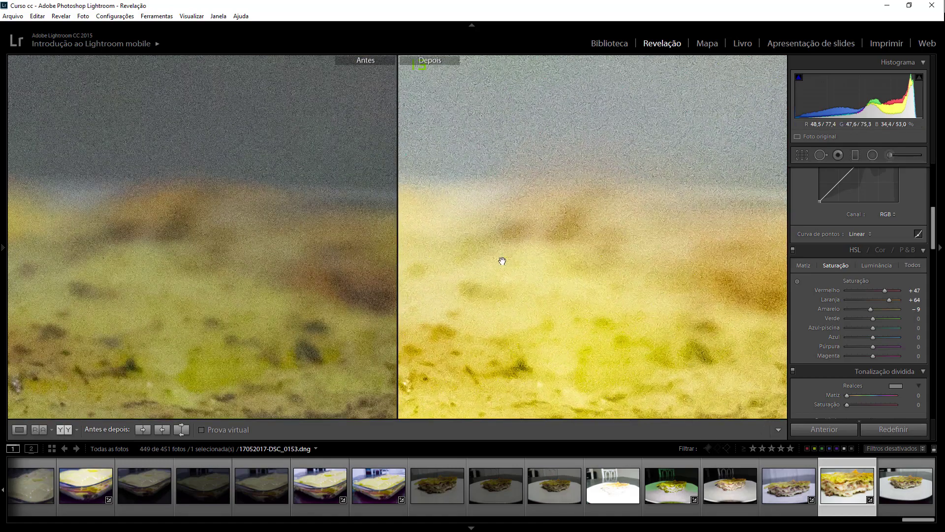
click(528, 229)
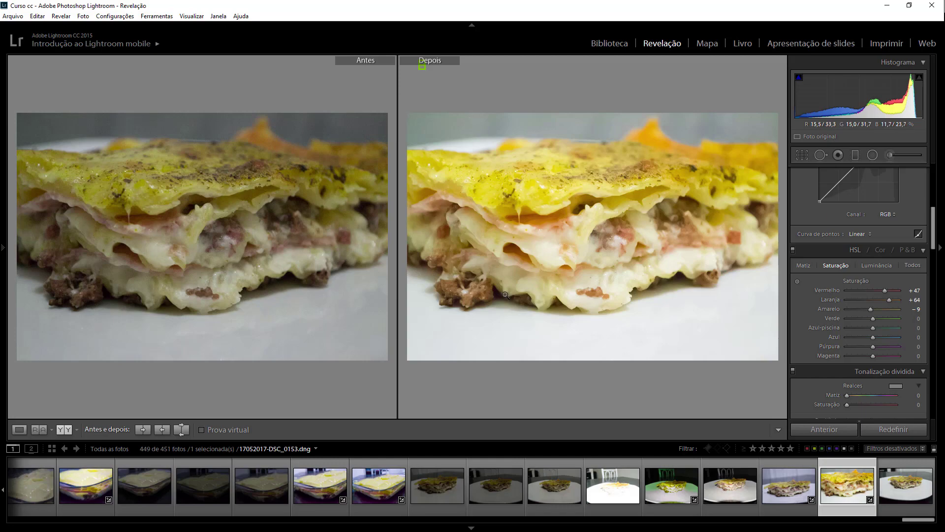
Compare another close-up of the lasagna, return to Fit, and scroll toward the Detail panel
click(492, 282)
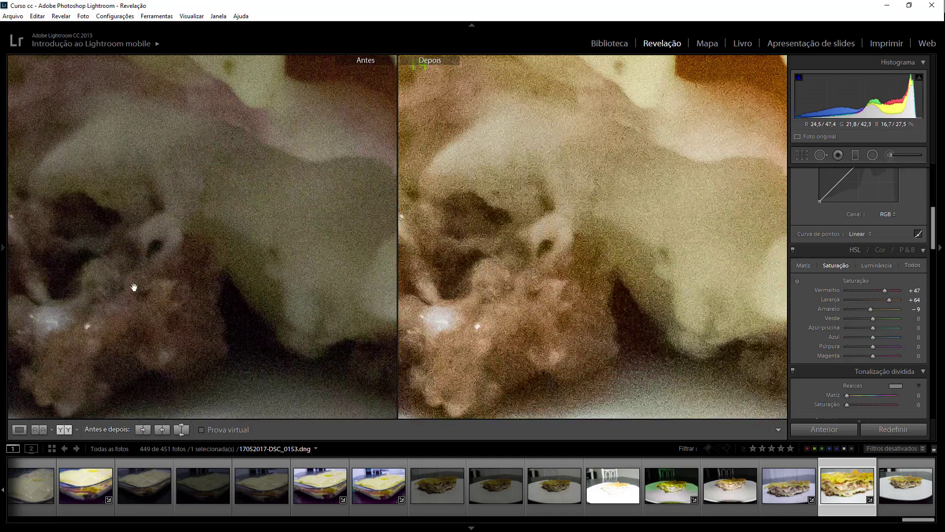
drag(274, 197, 157, 323)
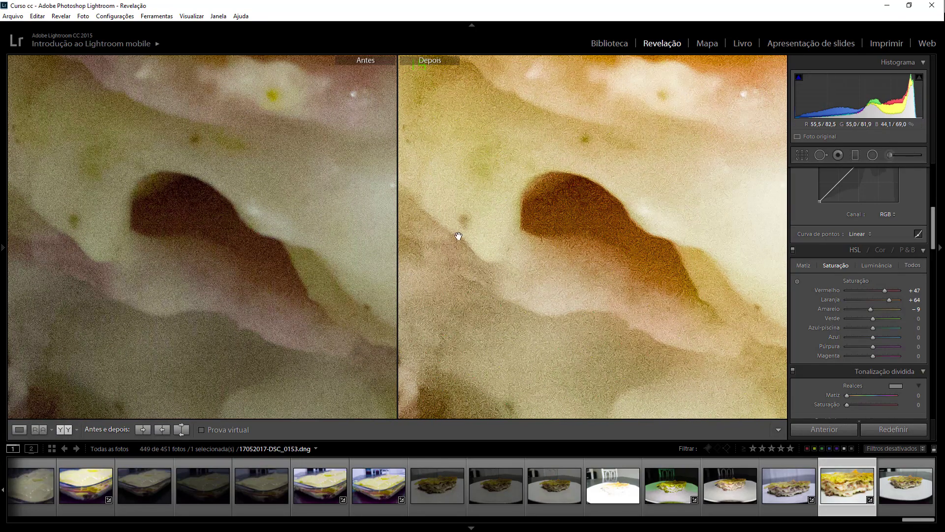
click(197, 216)
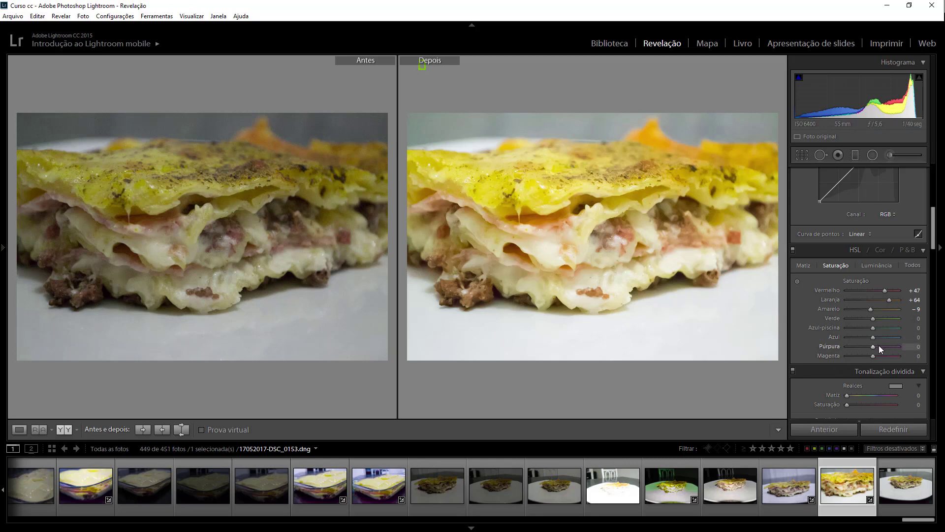
drag(936, 224, 942, 296)
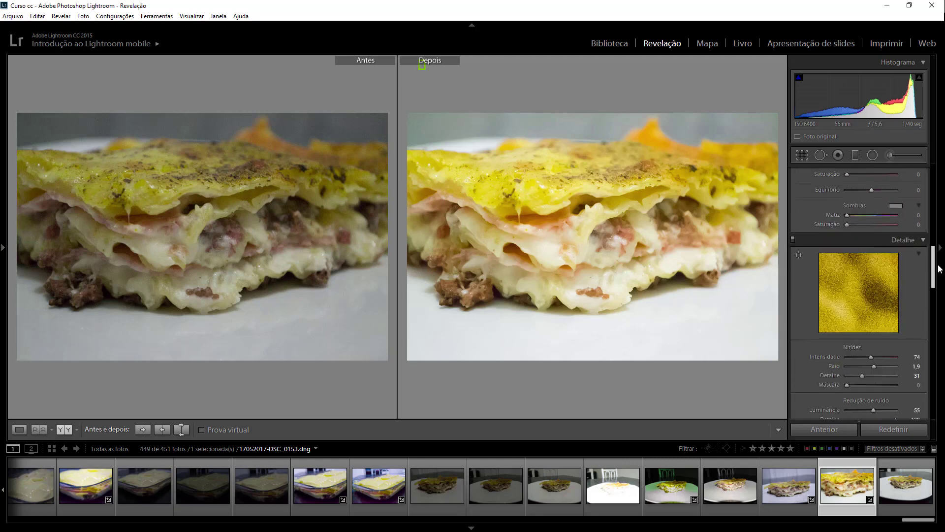